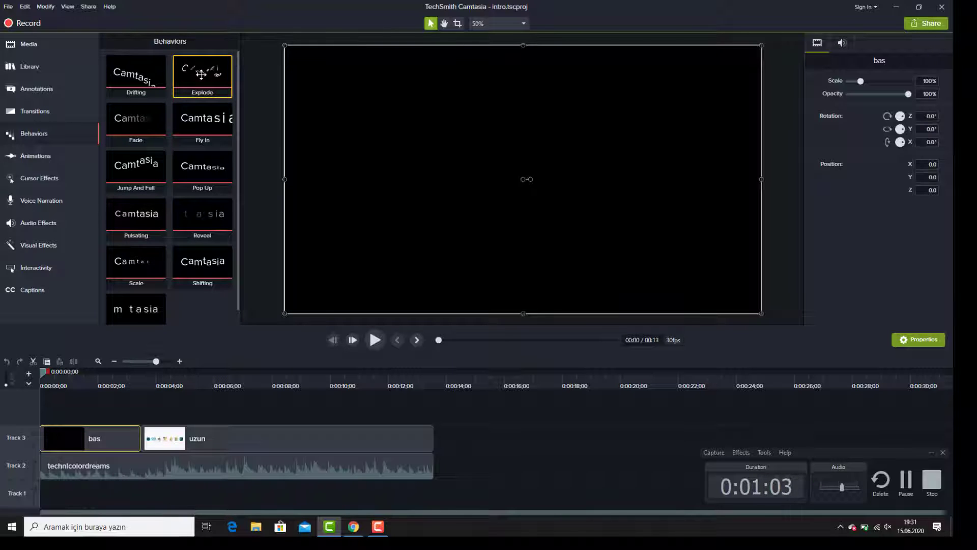
# Step: Apply the Explode behavior to the uzun clip and the Pulsating behavior to the bas clip, then preview the timeline
pyautogui.moveTo(202, 74); pyautogui.dragTo(197, 435)
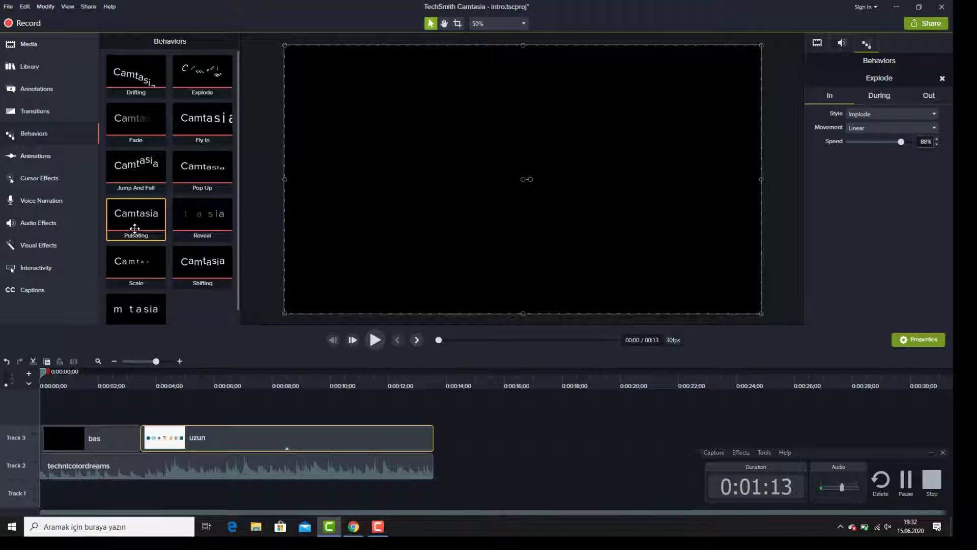
pyautogui.moveTo(134, 217); pyautogui.dragTo(99, 440)
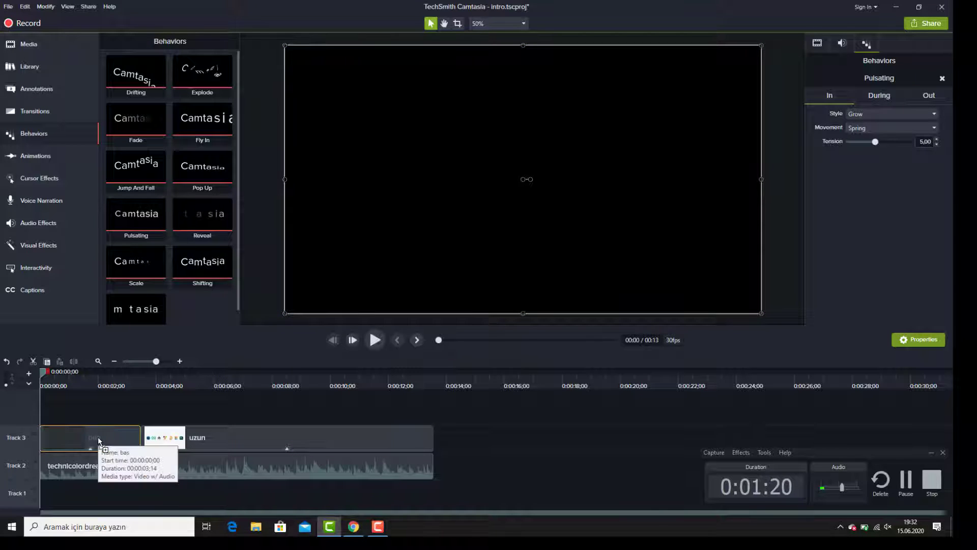
pyautogui.click(374, 340)
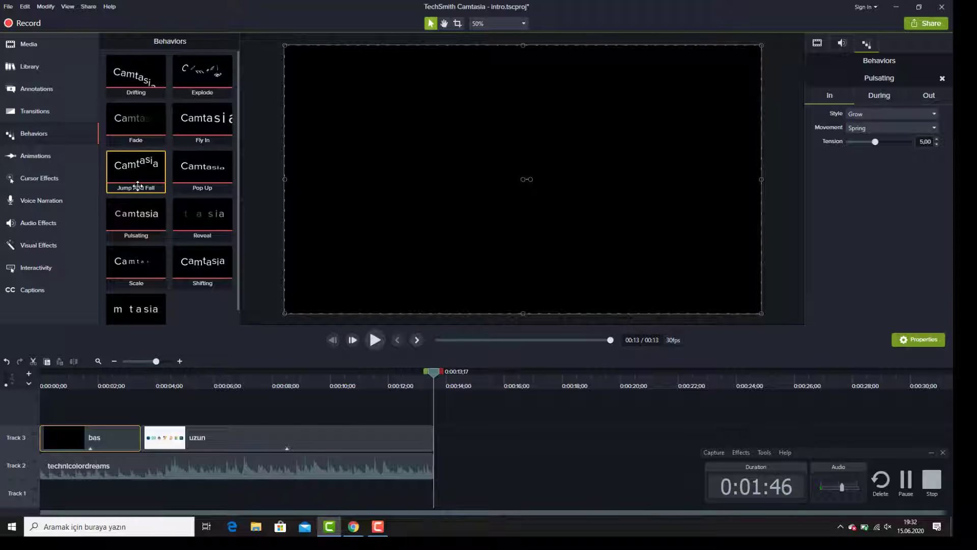
# Step: Review the In styles of the uzun clip's Explode behavior, keep Implode, and play the timeline from about 3 seconds
pyautogui.moveTo(152, 249); pyautogui.dragTo(219, 444)
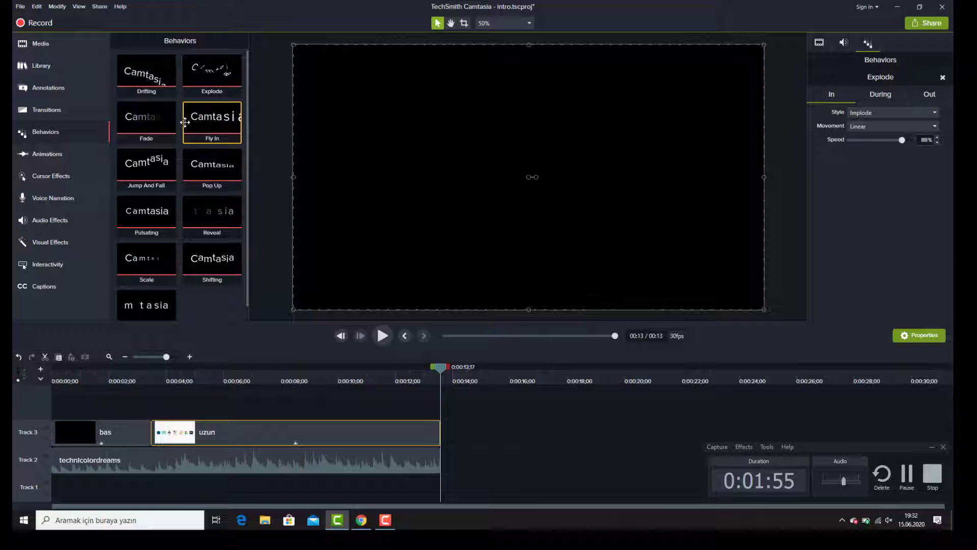
pyautogui.click(800, 205)
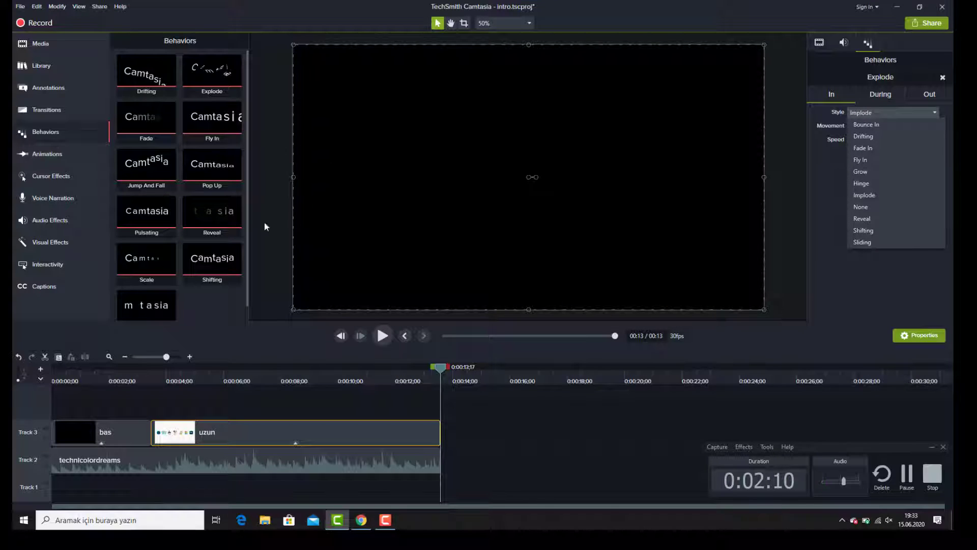
pyautogui.click(878, 198)
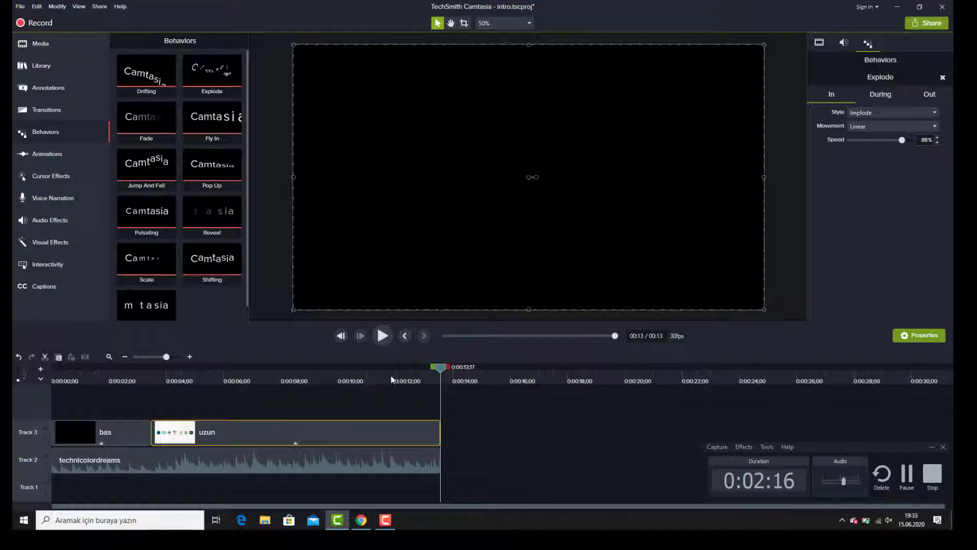
pyautogui.click(148, 378)
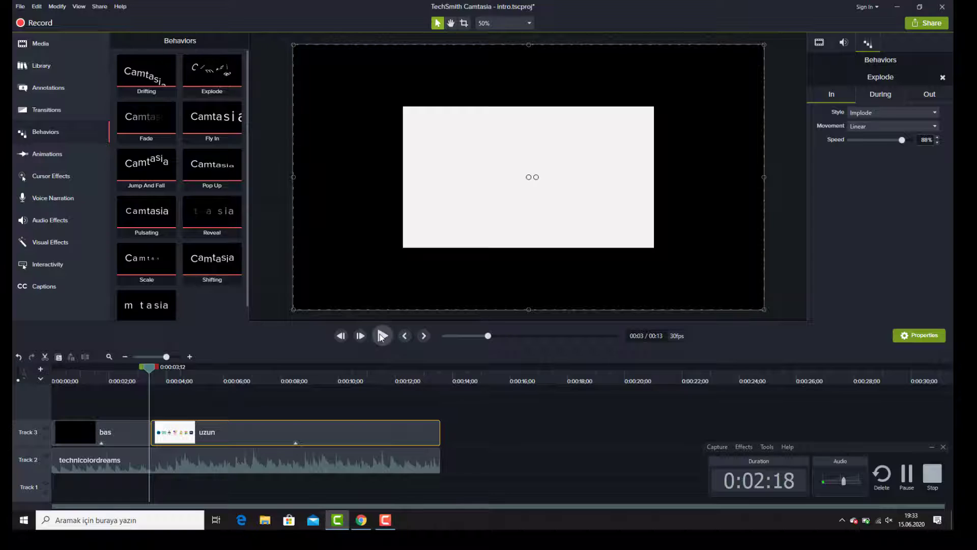
pyautogui.click(382, 335)
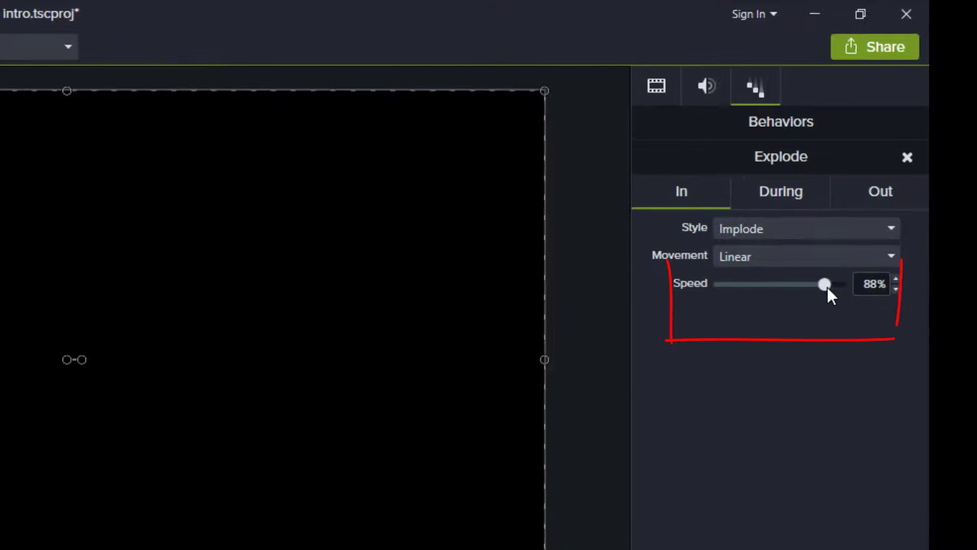
# Step: Set the In speed of the uzun clip's Explode behavior to 26%
pyautogui.moveTo(827, 287); pyautogui.dragTo(777, 285)
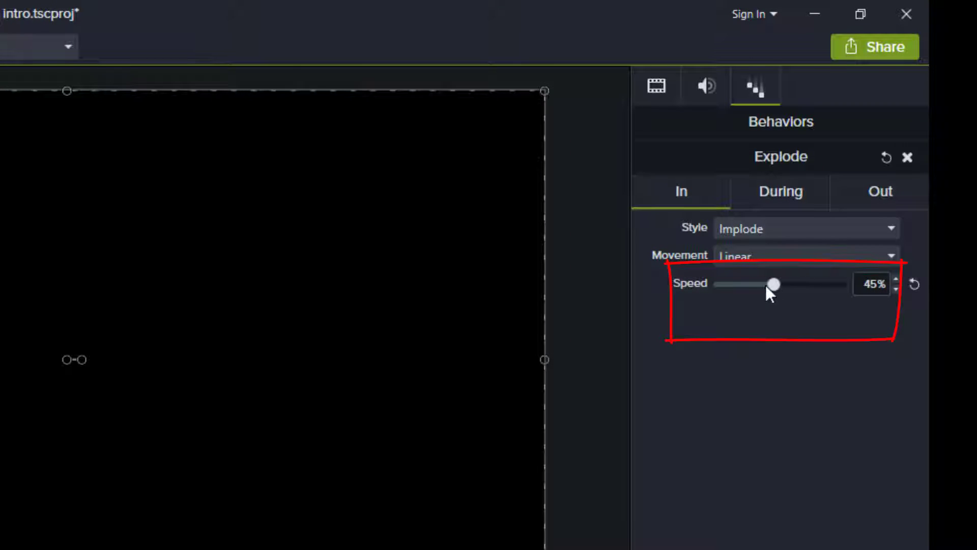
pyautogui.click(746, 288)
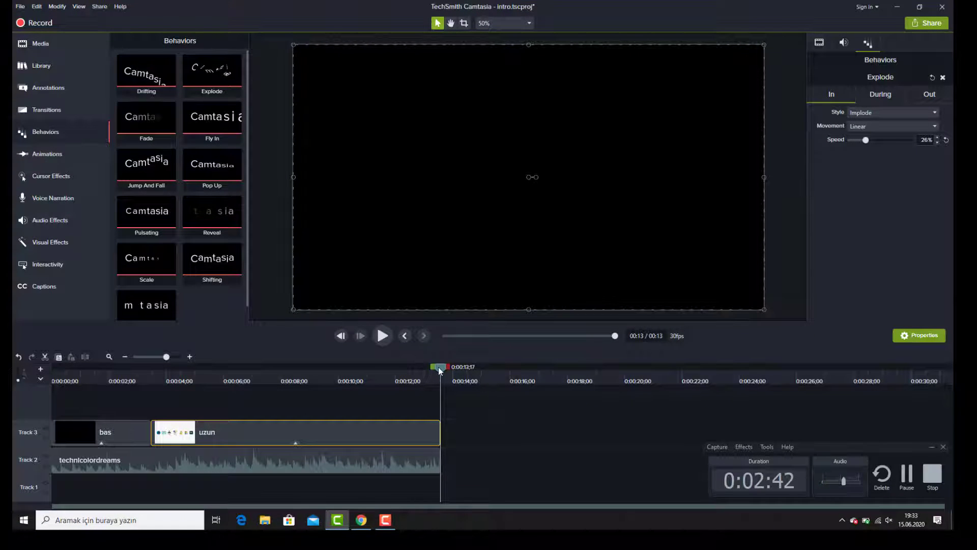
pyautogui.press('space')
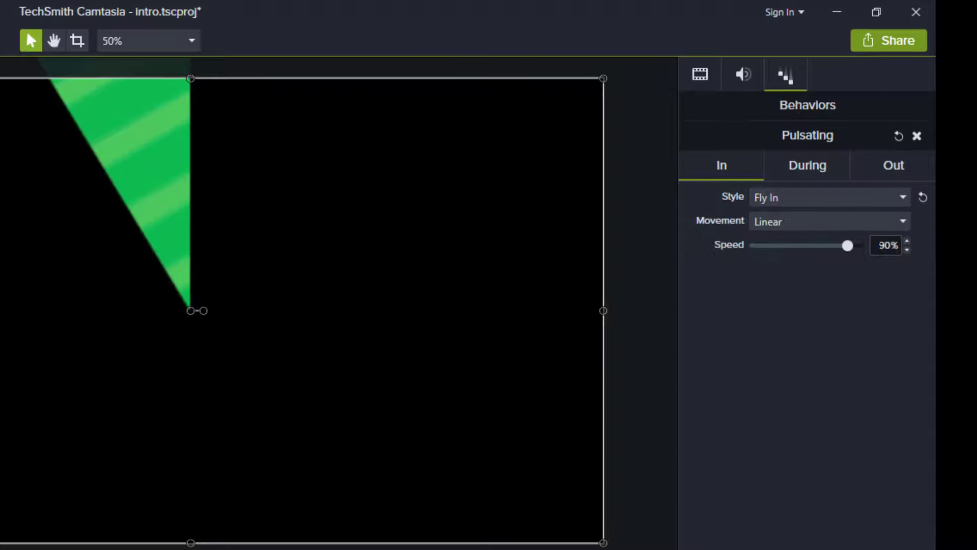
# Step: Set the Fly In entrance speed of the bas clip's Pulsating behavior to 79% and preview the timeline
pyautogui.moveTo(846, 245)
pyautogui.mouseDown()
pyautogui.moveTo(791, 264)
pyautogui.moveTo(845, 260)
pyautogui.moveTo(835, 261)
pyautogui.mouseUp()
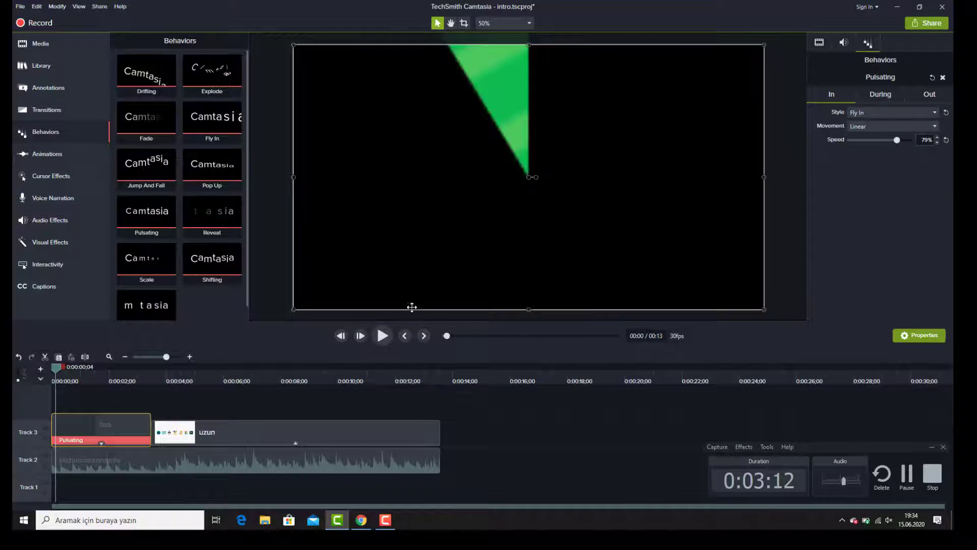
pyautogui.click(383, 335)
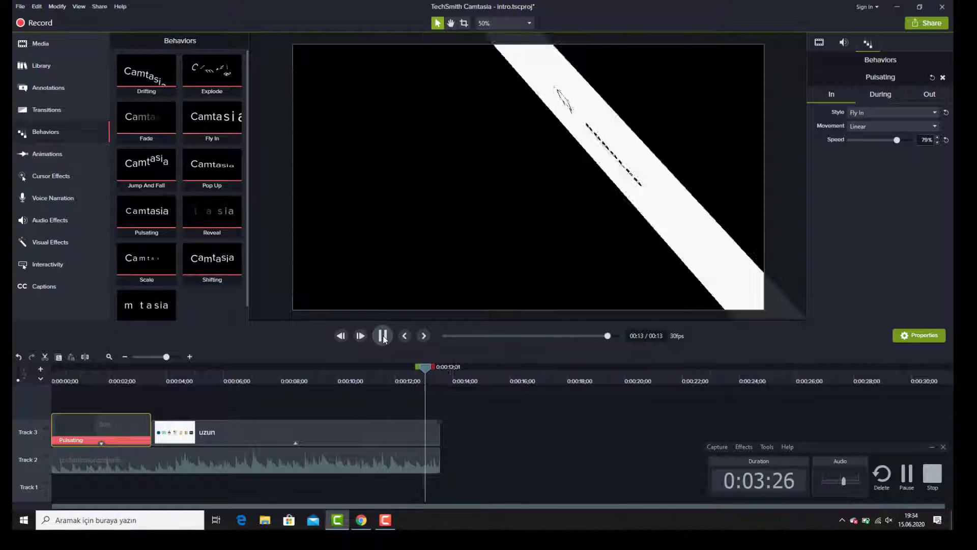
# Step: Set the bas clip's During style to Jump, with a jump of about 389, a 2.34 s loop time and a 0.33 s delay
pyautogui.click(872, 98)
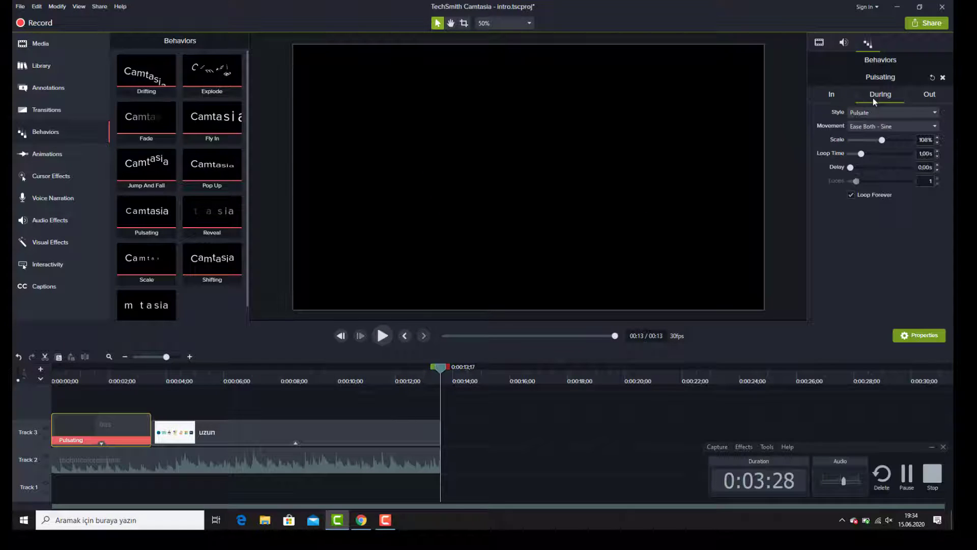
pyautogui.click(872, 112)
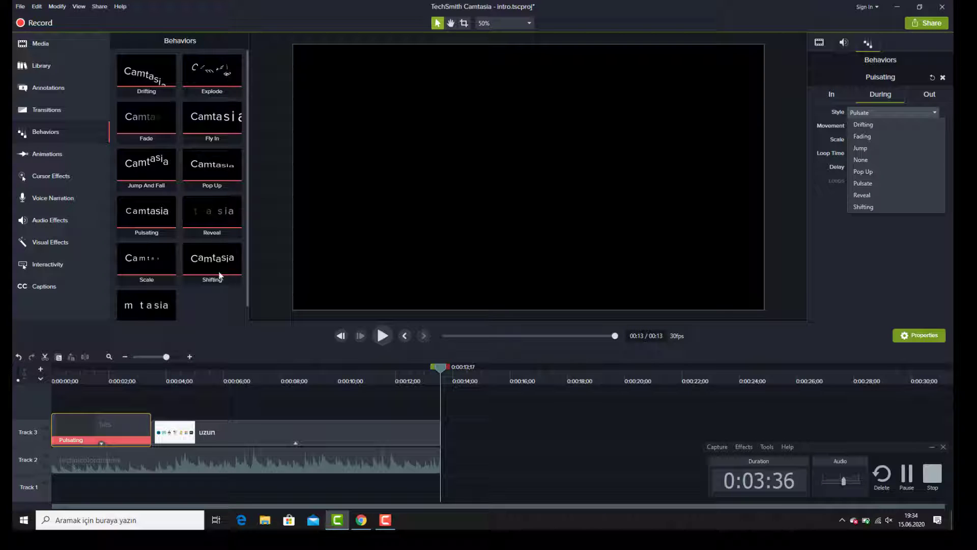
pyautogui.click(881, 144)
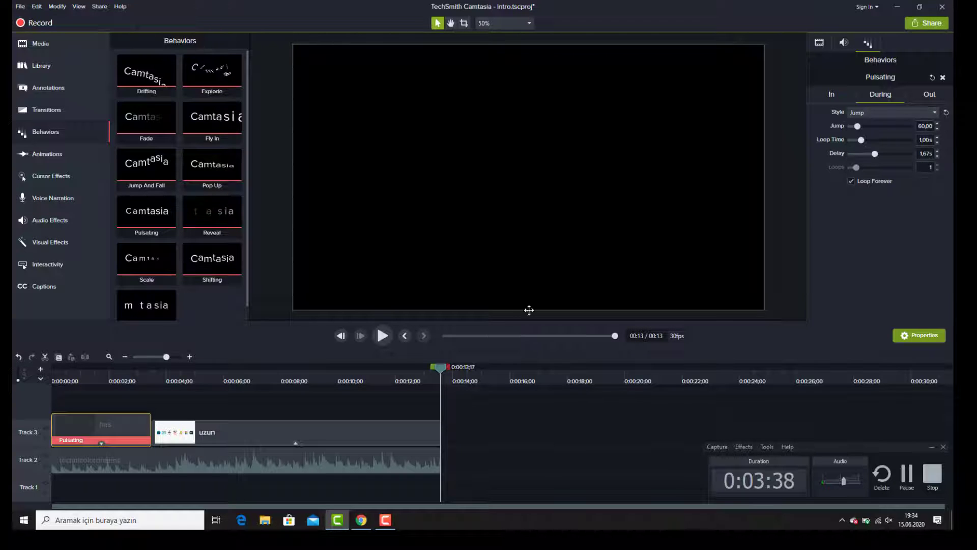
pyautogui.click(528, 310)
pyautogui.moveTo(878, 126); pyautogui.dragTo(855, 153)
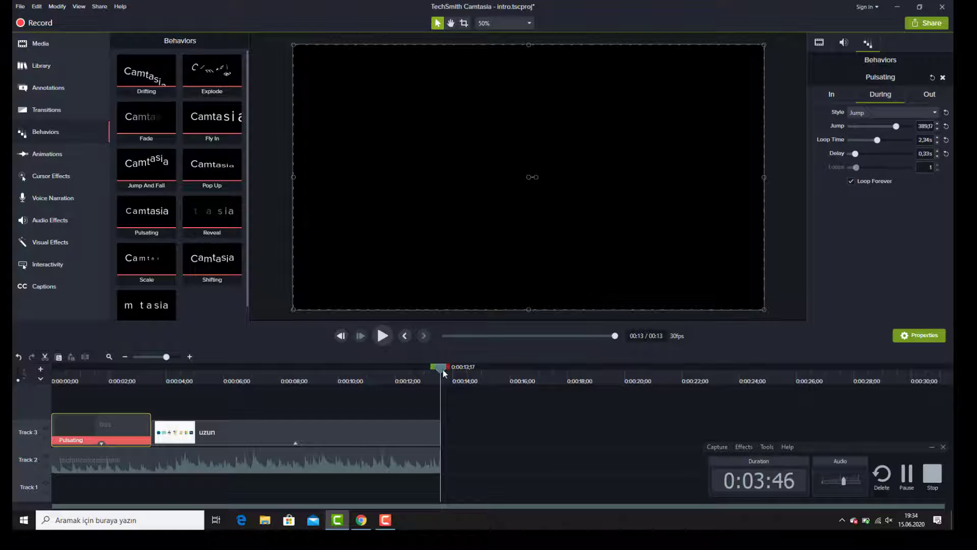
# Step: Preview the bas clip's jump motion by playing the timeline from the beginning
pyautogui.moveTo(443, 369); pyautogui.dragTo(183, 426)
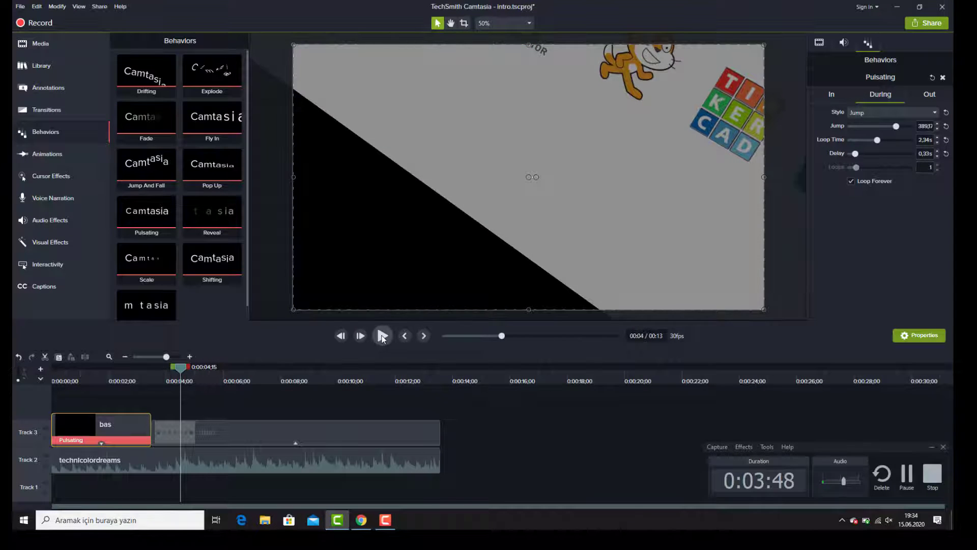
pyautogui.click(382, 336)
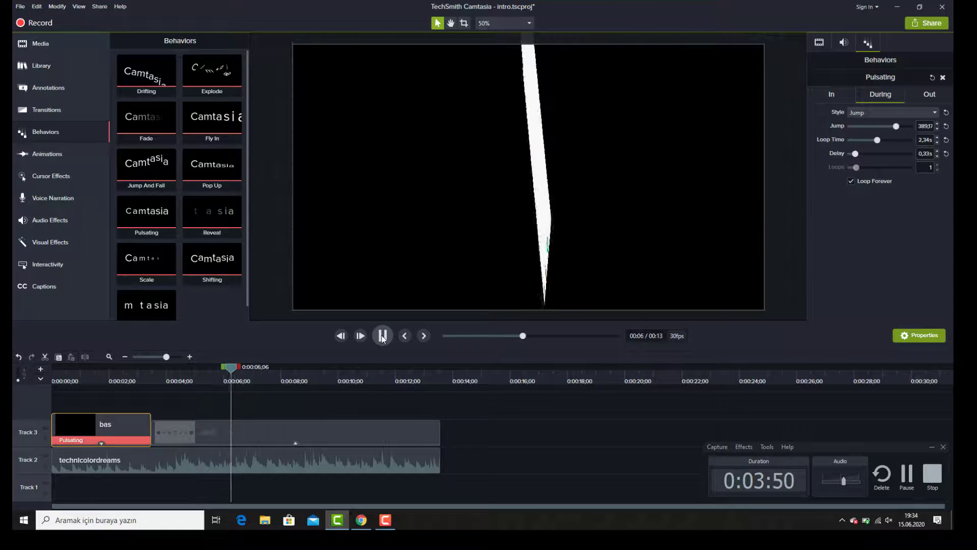
pyautogui.click(77, 441)
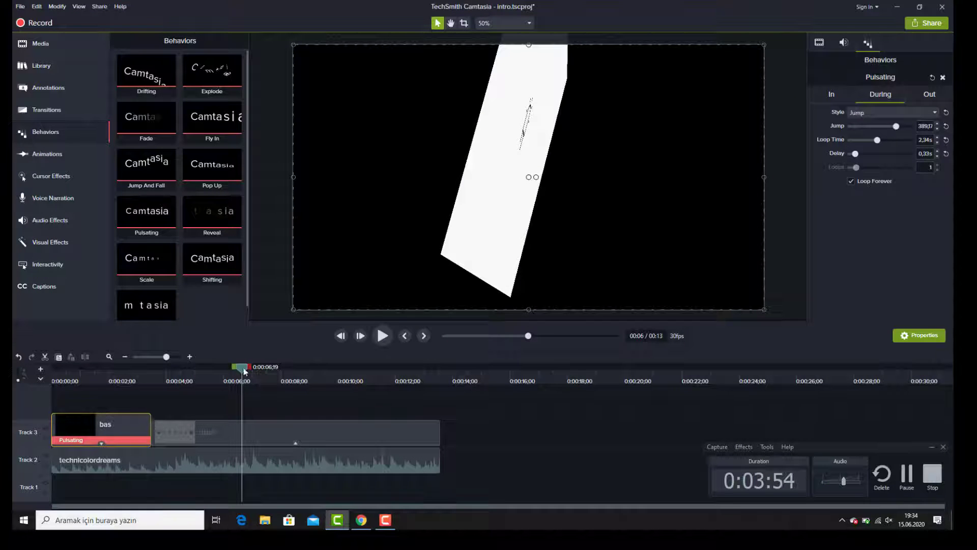
pyautogui.moveTo(244, 370); pyautogui.dragTo(53, 414)
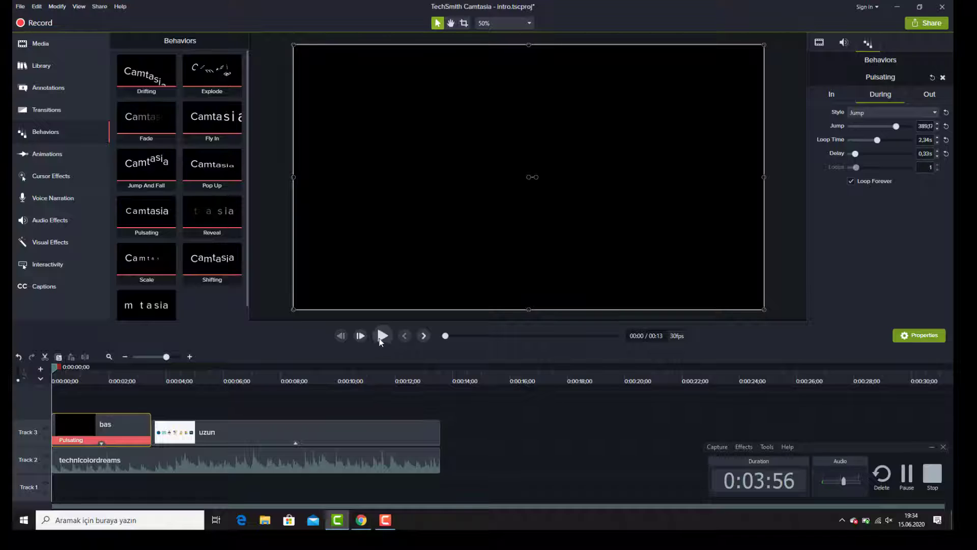
pyautogui.click(382, 337)
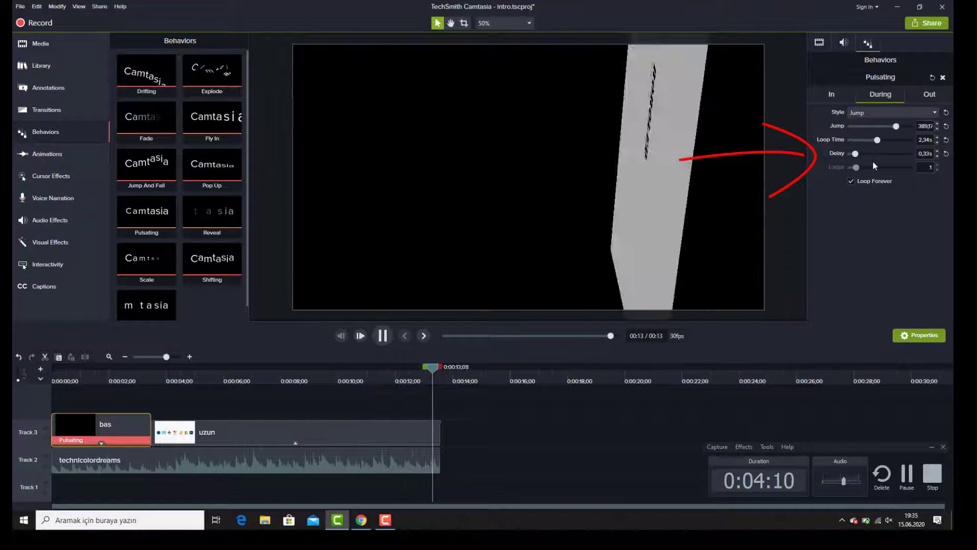
# Step: Set the Out style of the bas clip's Pulsating behavior to Hinge and play the timeline from the start
pyautogui.click(933, 93)
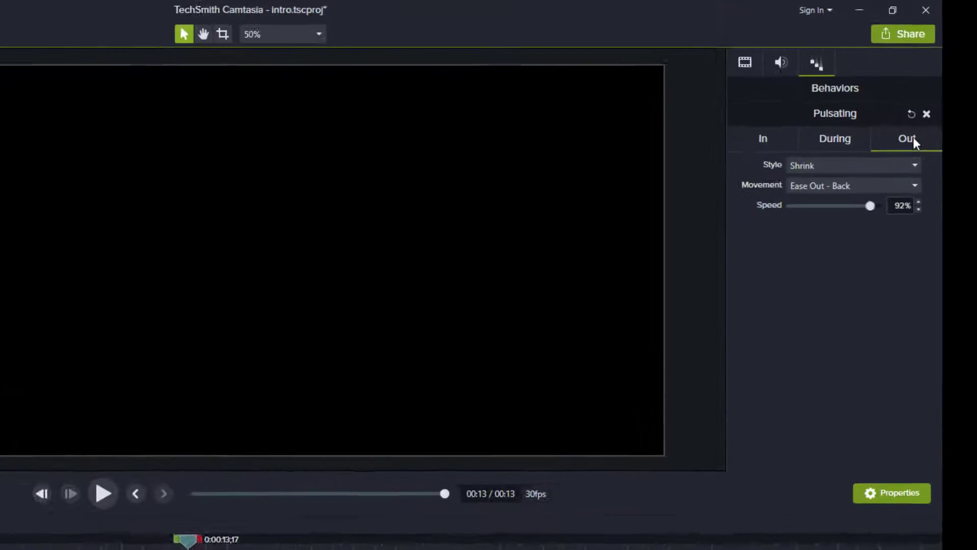
pyautogui.click(895, 112)
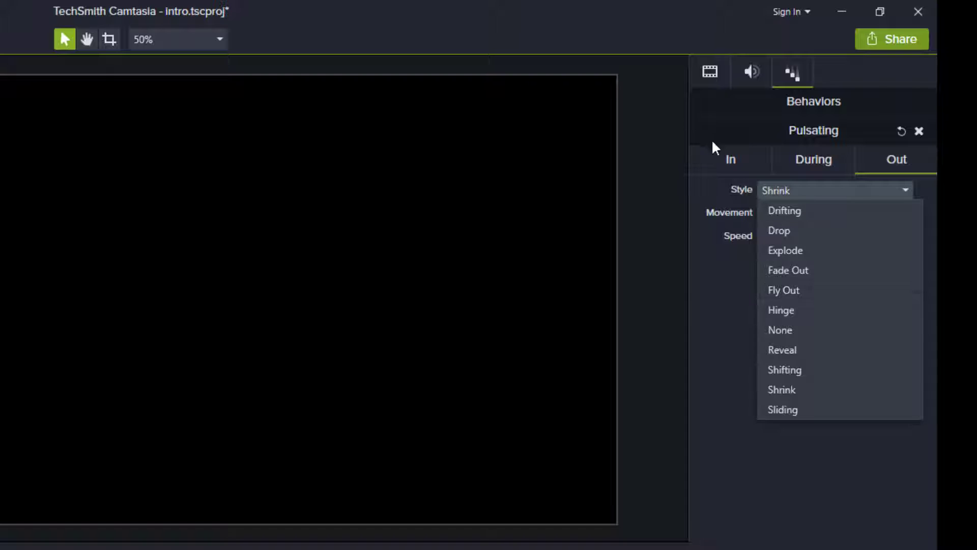
pyautogui.click(737, 168)
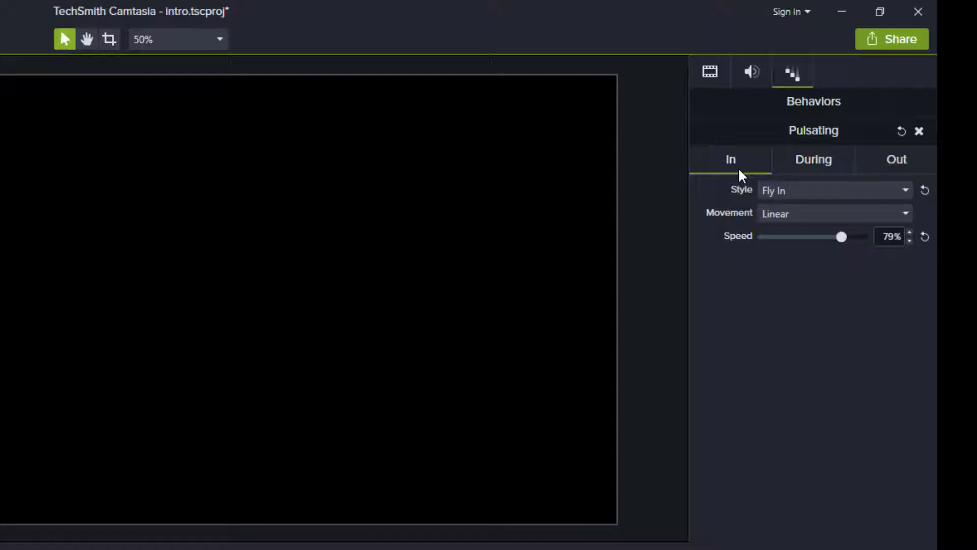
pyautogui.click(900, 161)
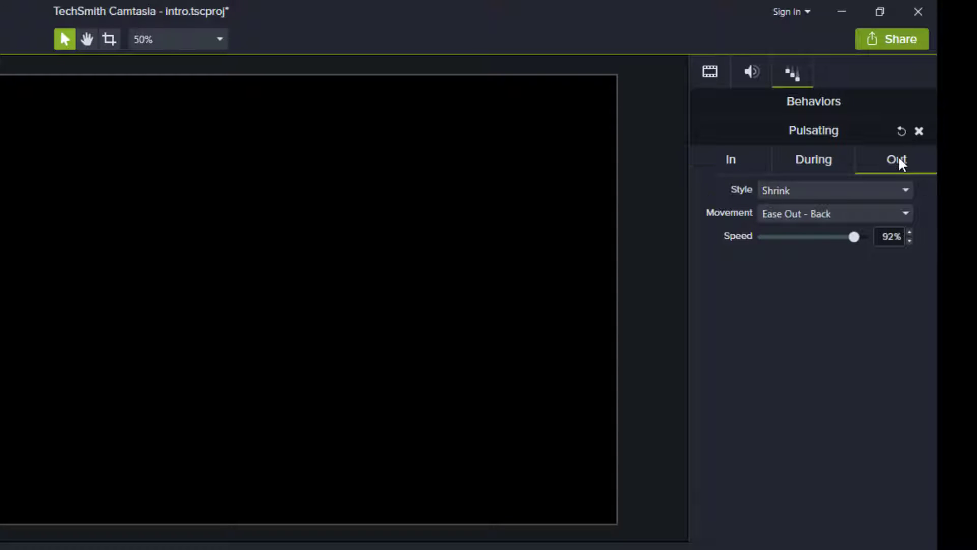
pyautogui.click(874, 189)
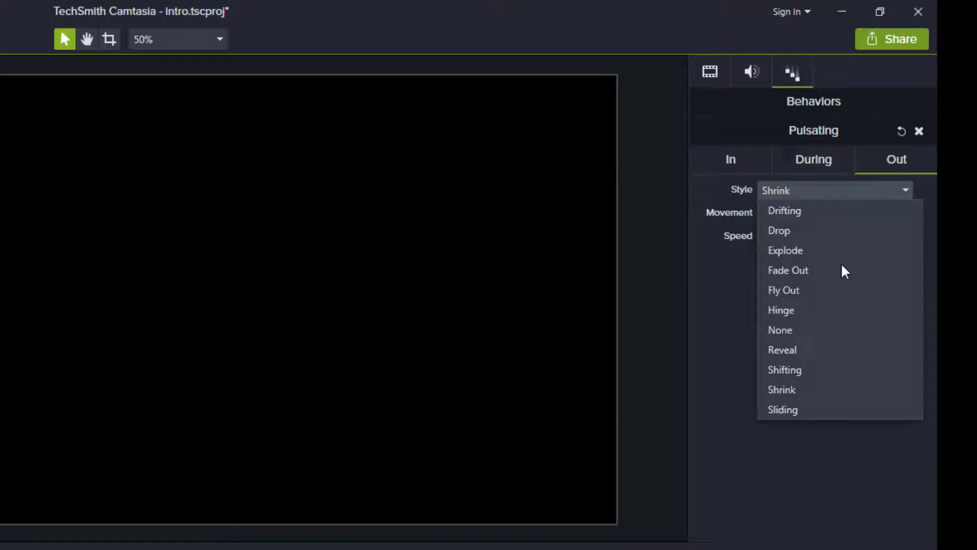
pyautogui.click(819, 312)
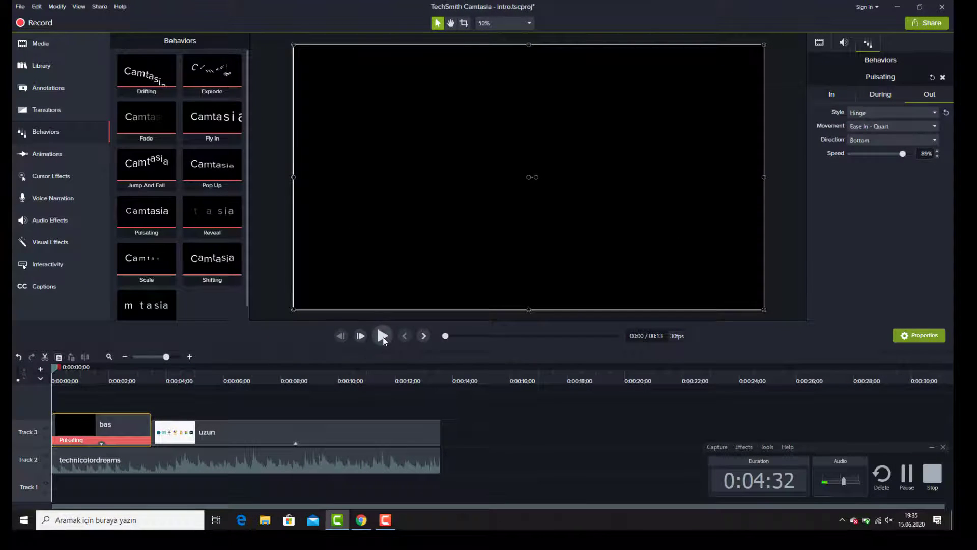
pyautogui.click(383, 337)
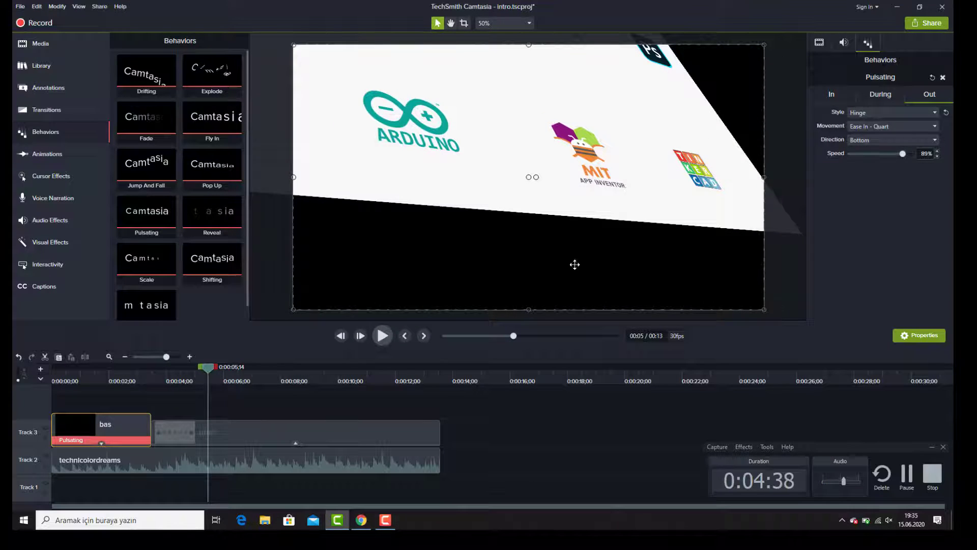
# Step: Examine the movement options available for the bas clip's Hinge exit, including the easing variants
pyautogui.click(882, 127)
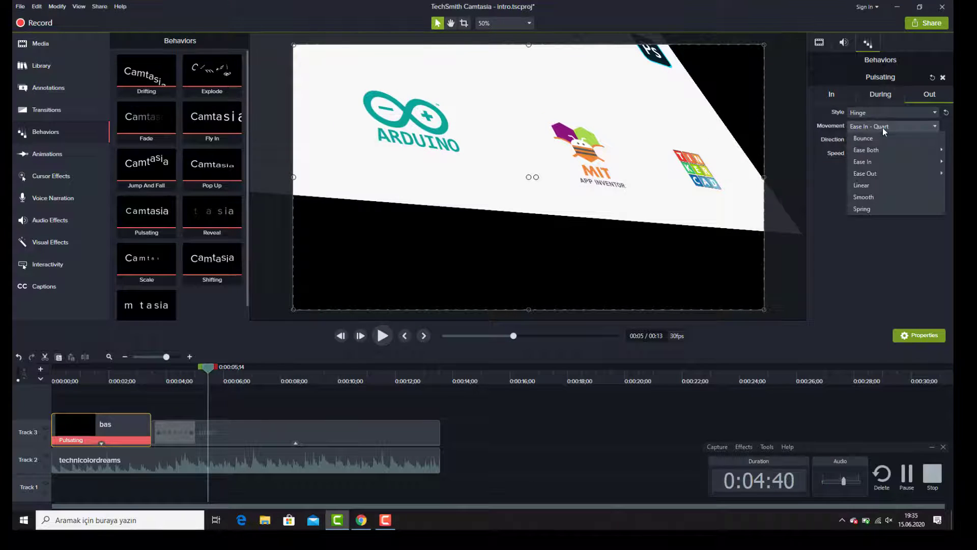
pyautogui.moveTo(878, 164)
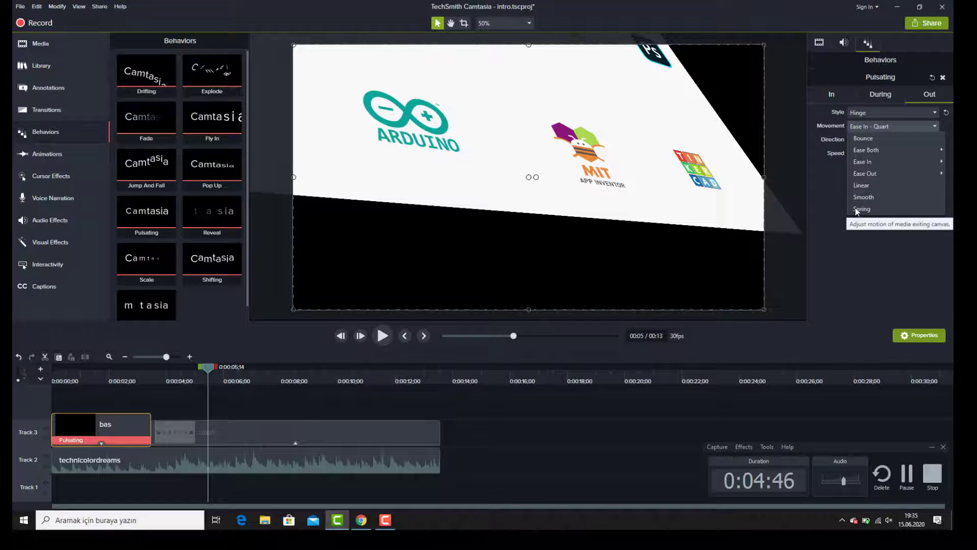
pyautogui.click(835, 197)
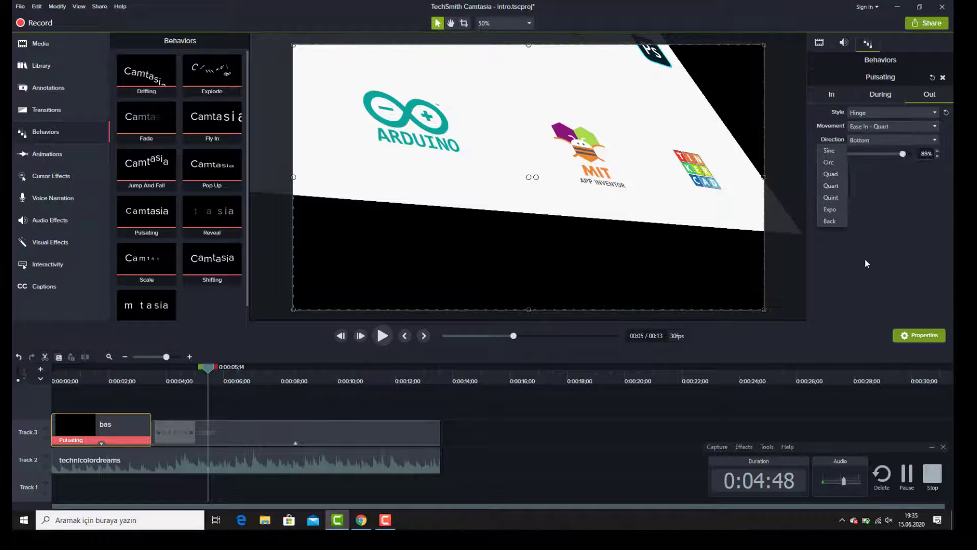
pyautogui.click(876, 97)
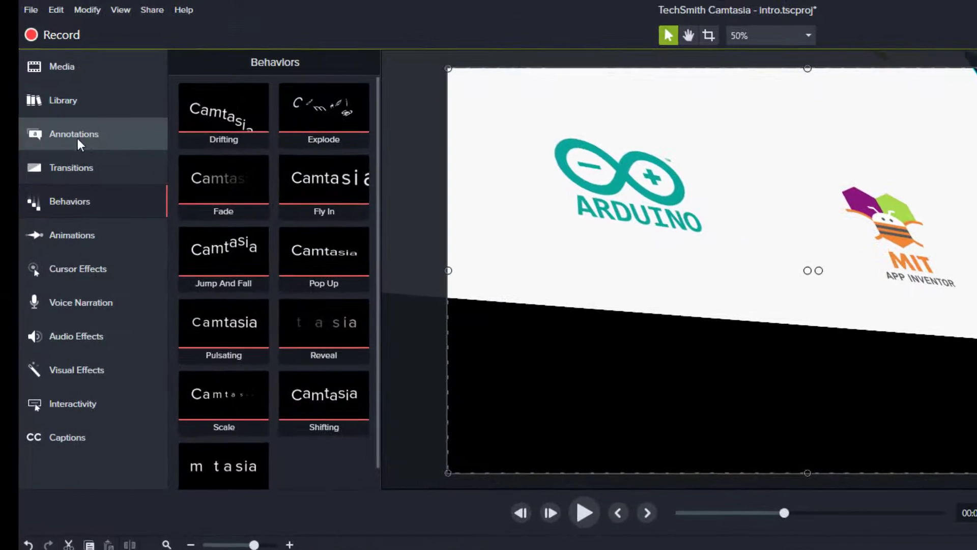
# Step: Add a plain ABC text callout in the Basic style to the middle of the canvas
pyautogui.click(81, 135)
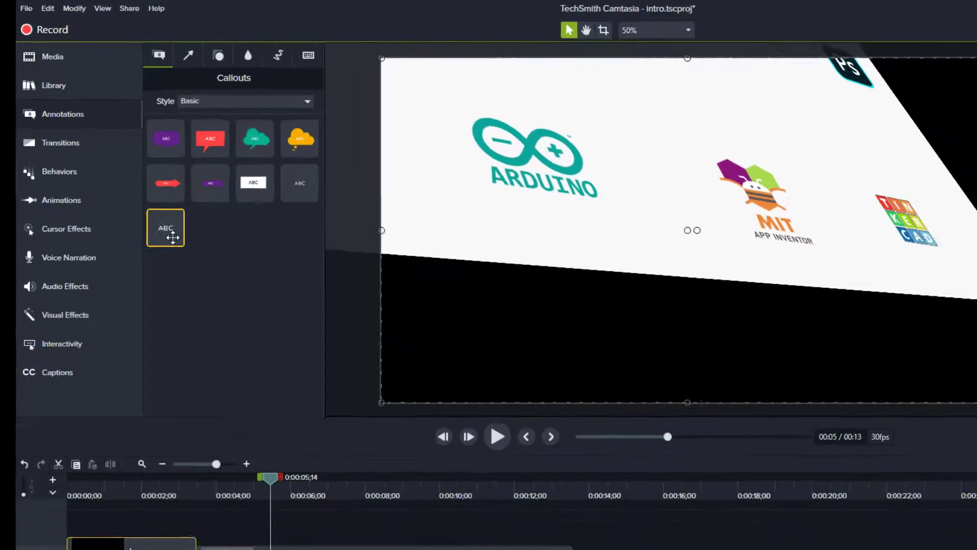
pyautogui.moveTo(196, 270); pyautogui.dragTo(765, 262)
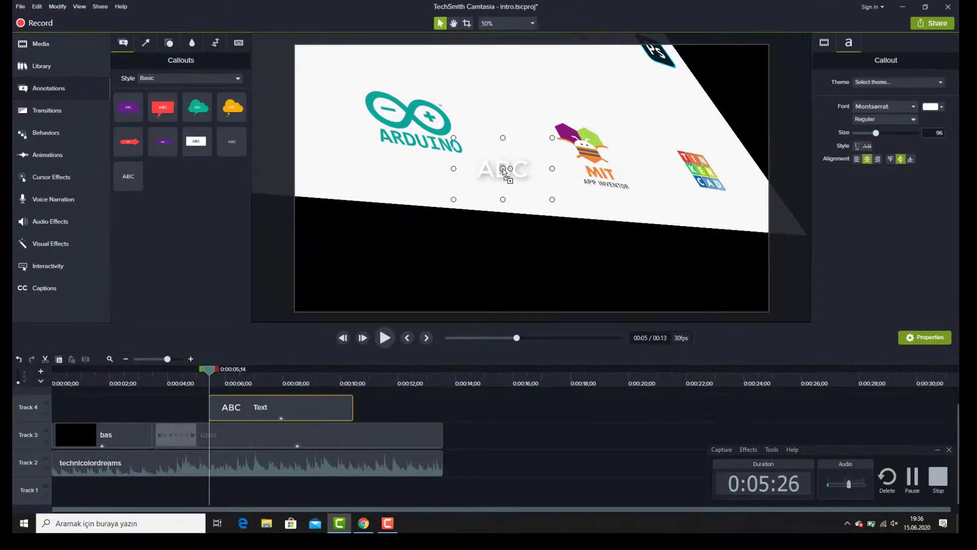
# Step: Change the font color of the ABC text callout to red
pyautogui.click(930, 108)
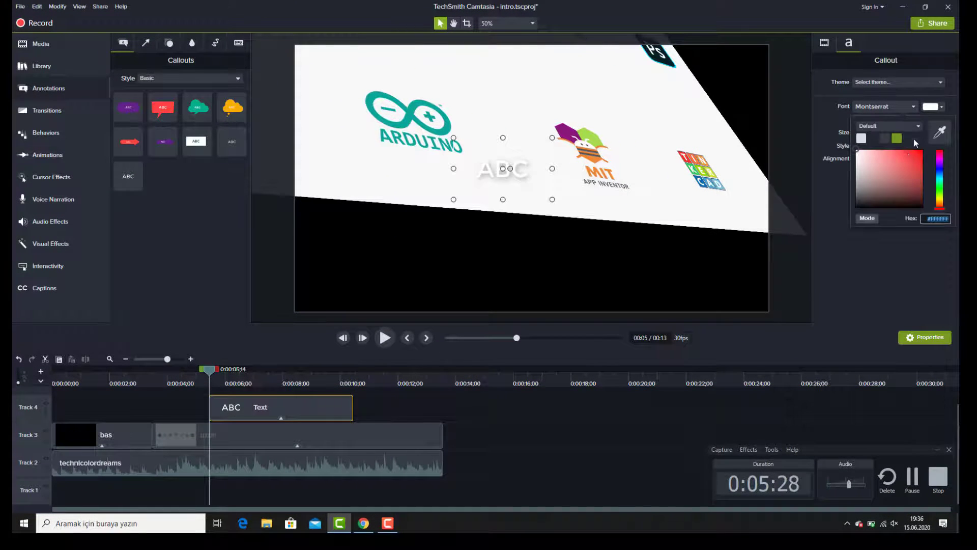
pyautogui.click(919, 156)
pyautogui.click(889, 262)
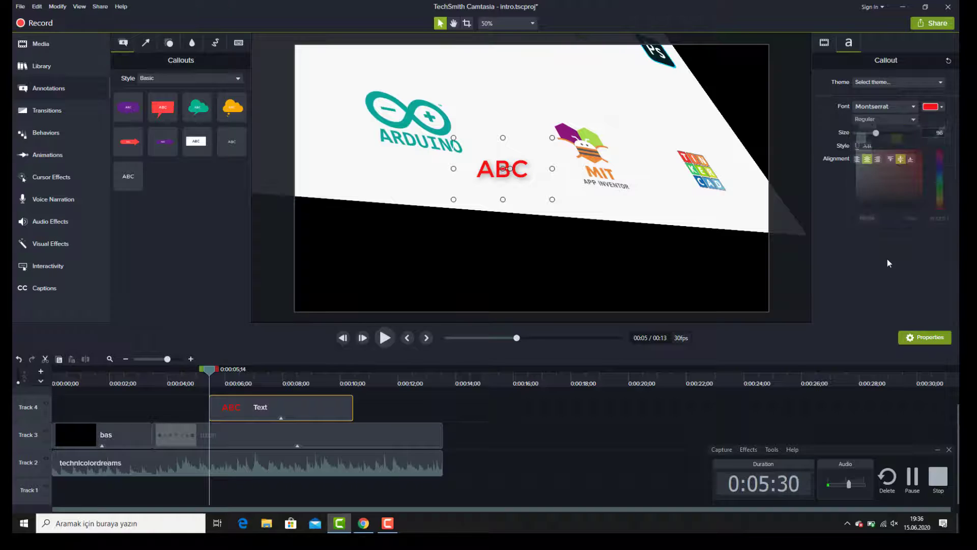
# Step: Replace the callout's ABC placeholder text with Roboled
pyautogui.doubleClick(485, 174)
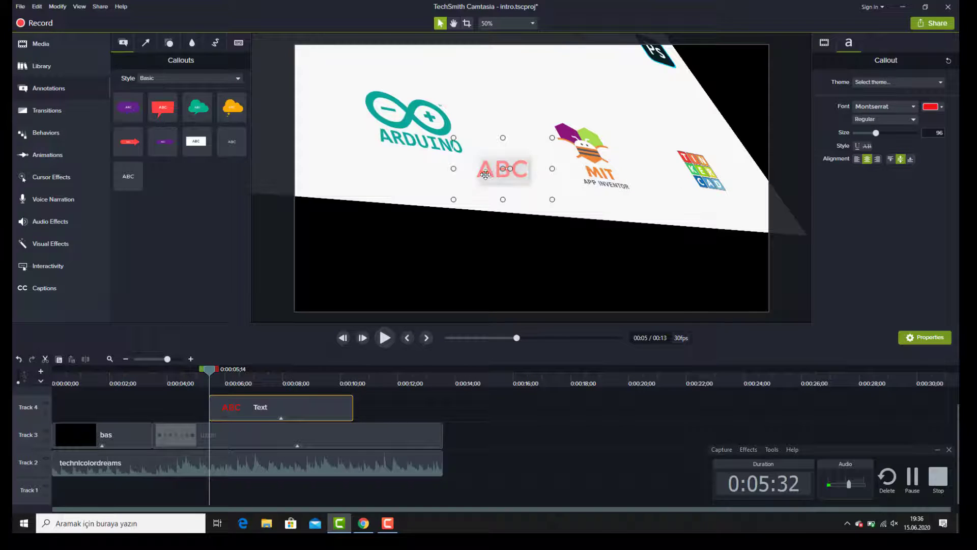
pyautogui.write('R')
pyautogui.press('capslock')
pyautogui.write('ob')
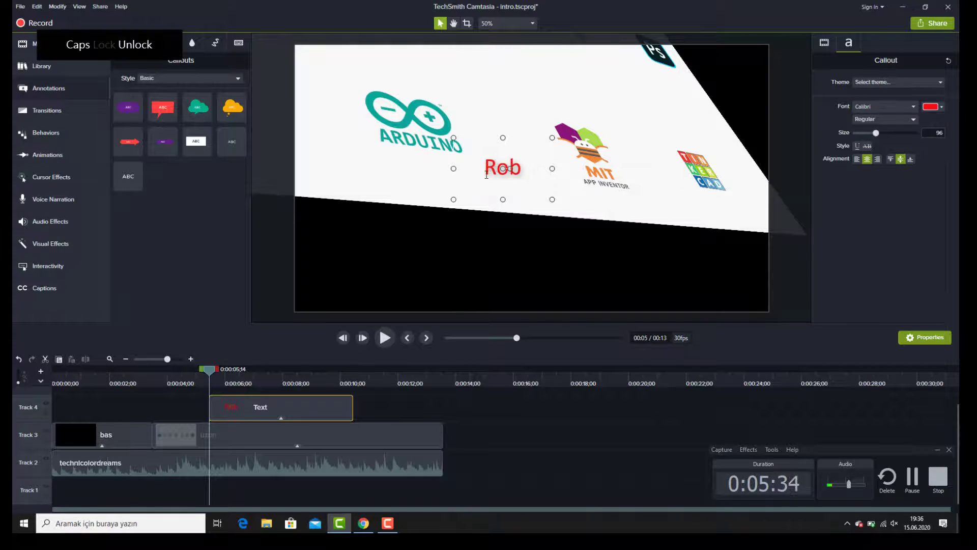
pyautogui.write('oled')
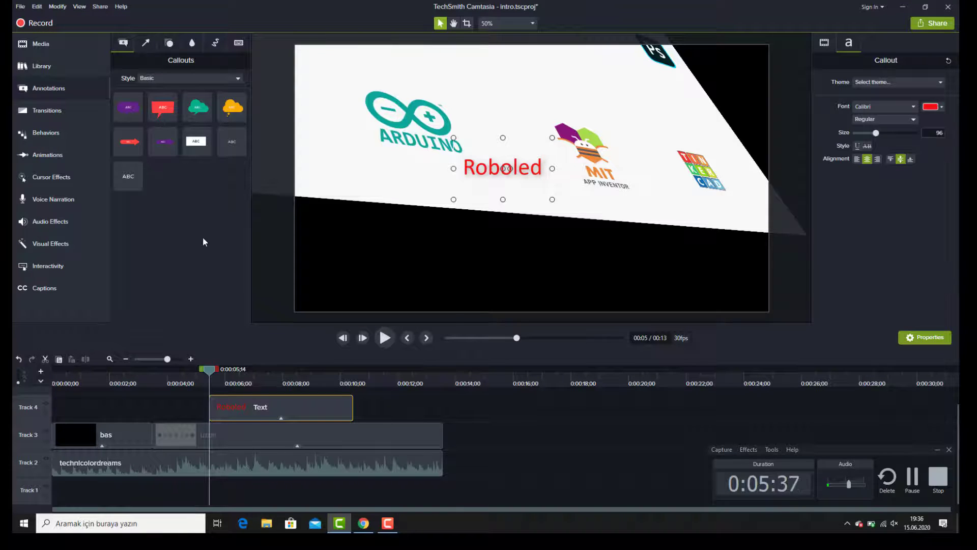
# Step: Apply the Reveal behavior to the Roboled text callout on Track 4 and preview it by playing the timeline
pyautogui.click(50, 118)
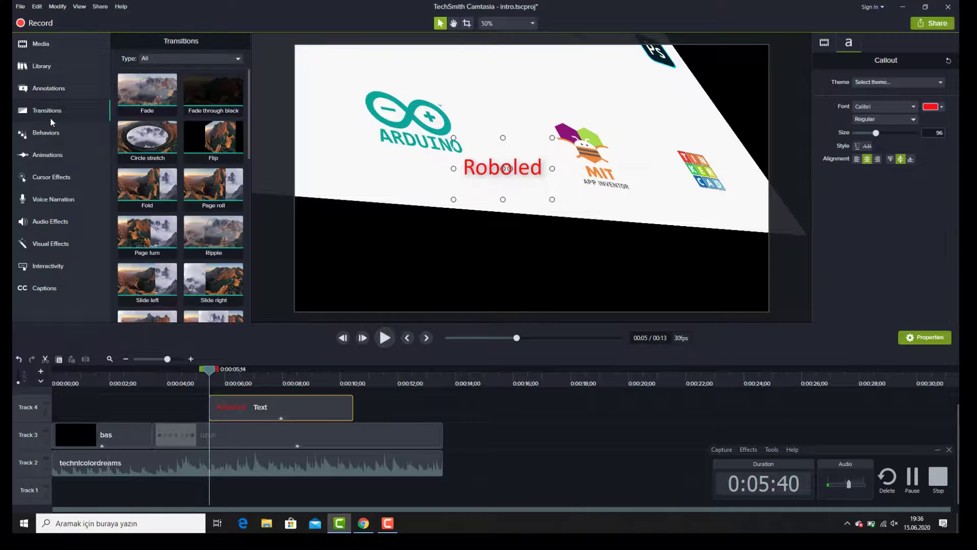
pyautogui.click(50, 139)
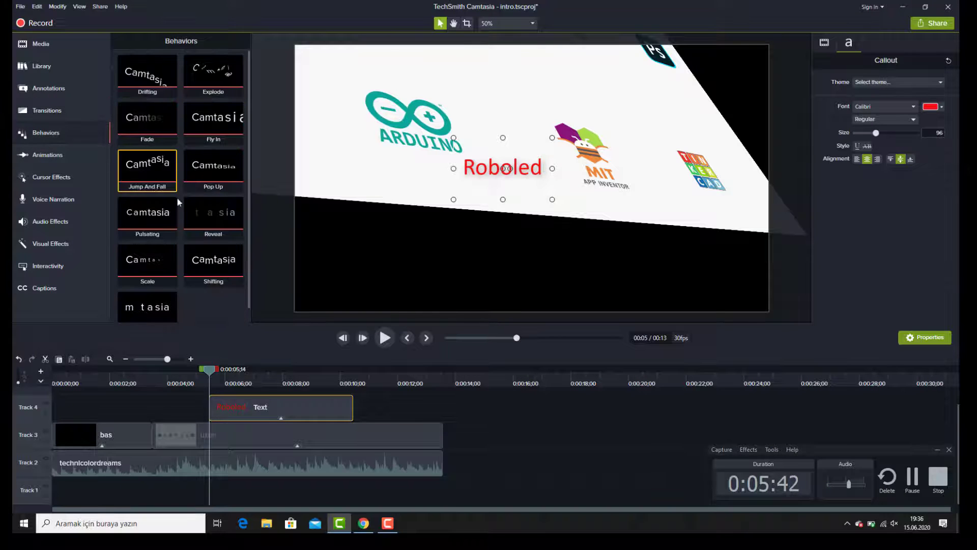
pyautogui.moveTo(211, 262); pyautogui.dragTo(164, 265)
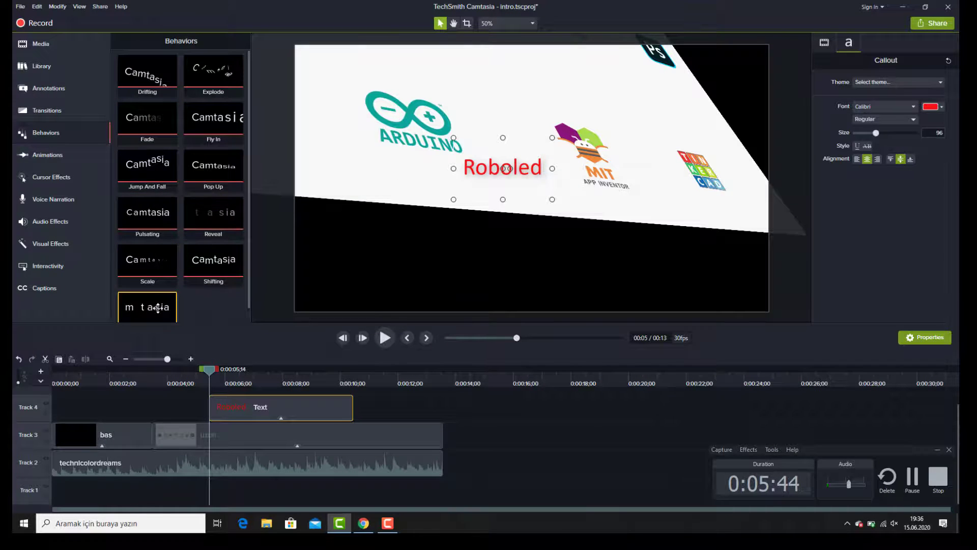
pyautogui.click(153, 199)
pyautogui.moveTo(148, 215); pyautogui.dragTo(248, 404)
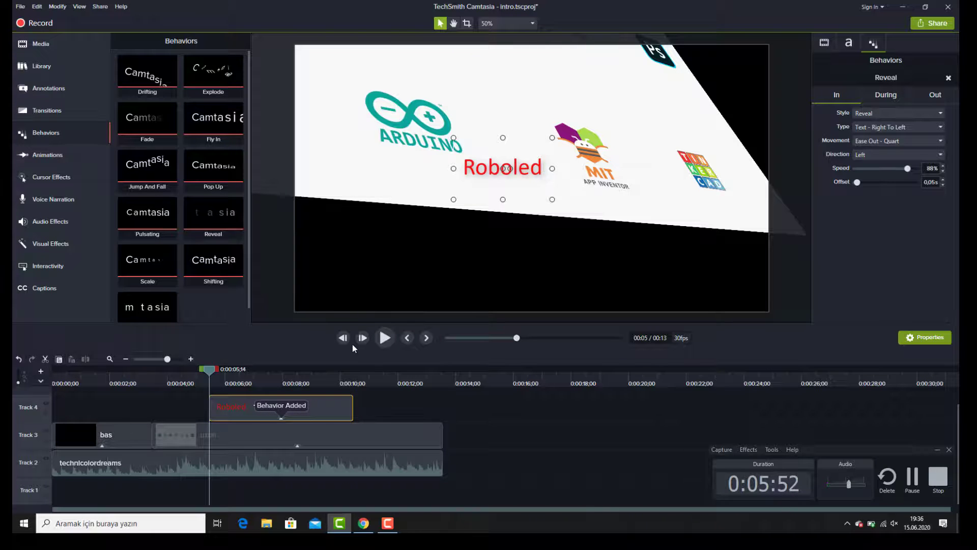
pyautogui.click(381, 341)
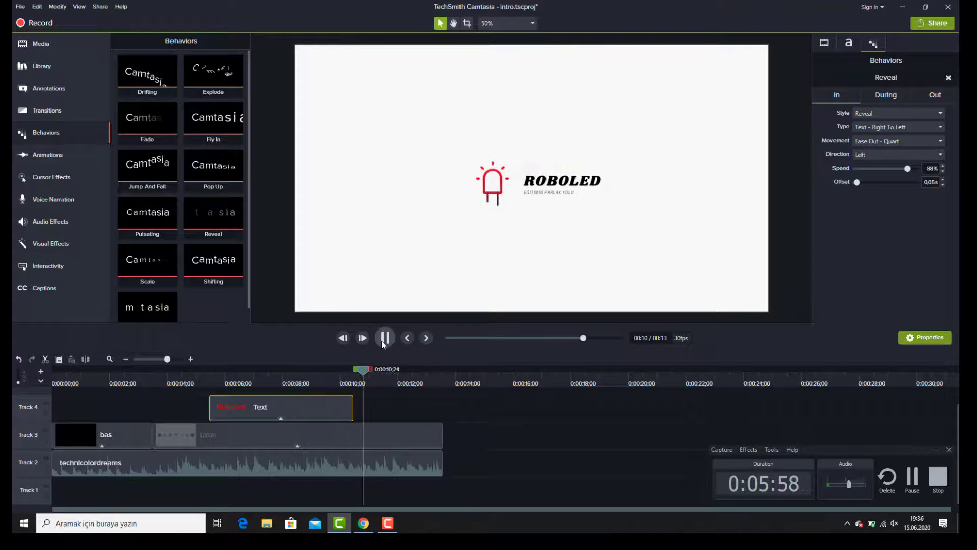
pyautogui.click(382, 341)
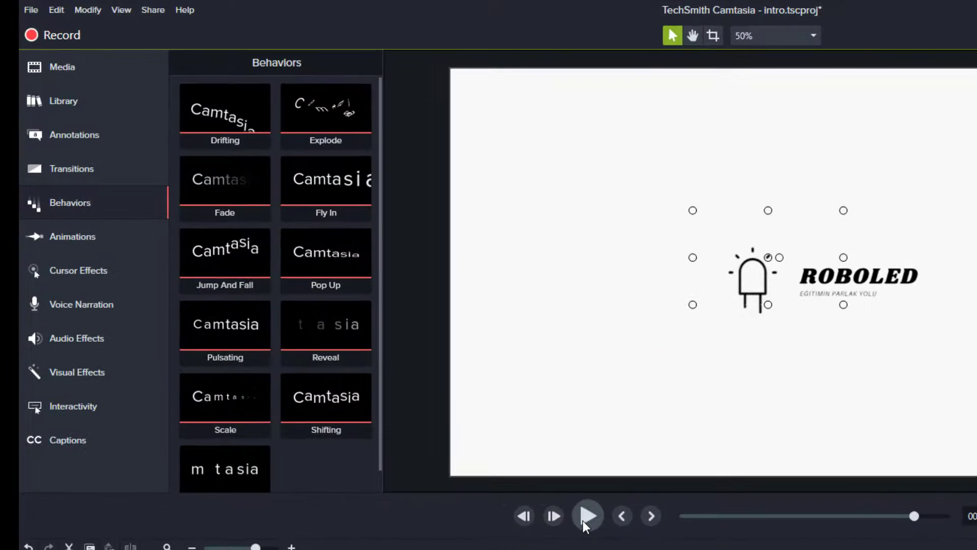
# Step: Add a Zoom-n-Pan animation to the uzun clip at 0:00:11;29, zooming out to 88%
pyautogui.click(41, 250)
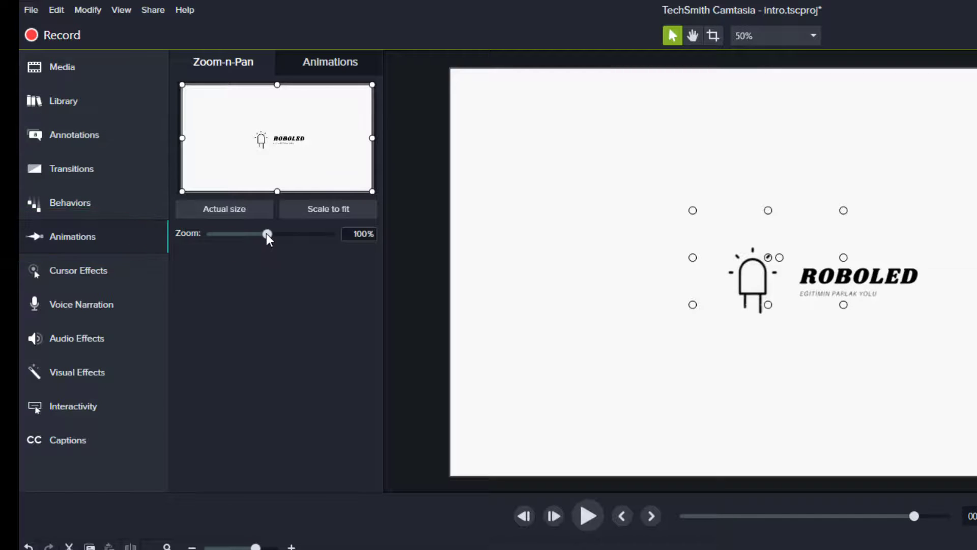
pyautogui.moveTo(266, 235)
pyautogui.mouseDown()
pyautogui.moveTo(224, 237)
pyautogui.moveTo(274, 238)
pyautogui.moveTo(261, 241)
pyautogui.mouseUp()
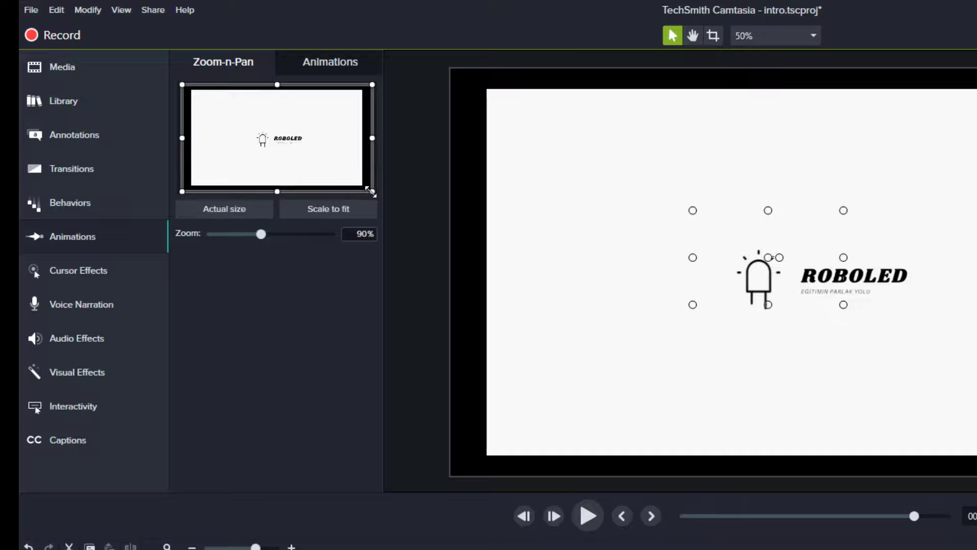
pyautogui.moveTo(333, 172); pyautogui.dragTo(377, 210)
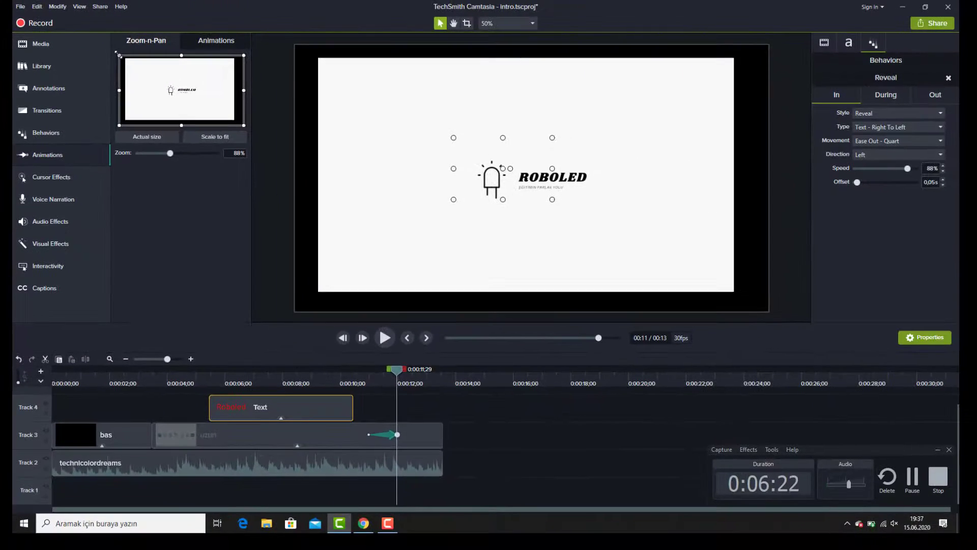
# Step: Tighten the Zoom-n-Pan frame around the ROBOLED logo to 162%, then reset it with Scale to fit and Actual size
pyautogui.moveTo(133, 62); pyautogui.dragTo(138, 67)
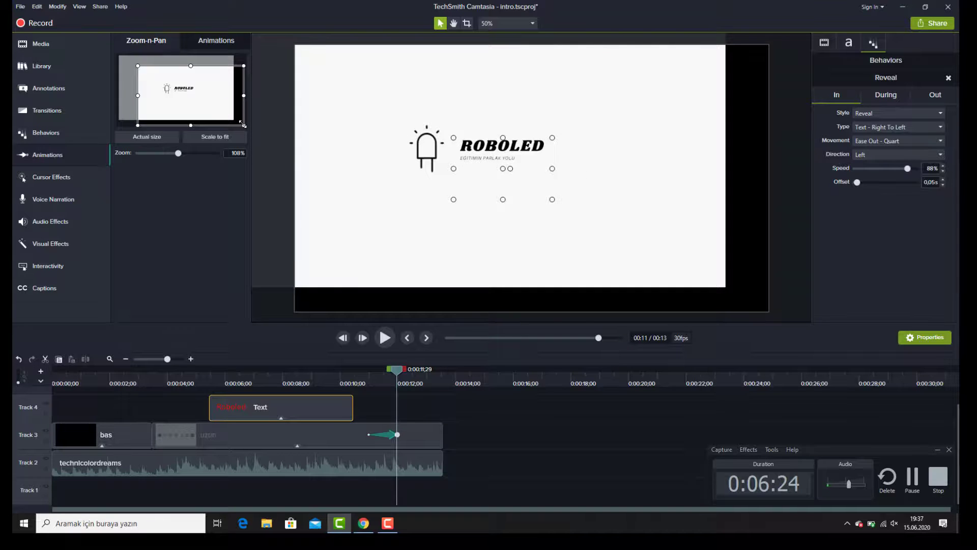
pyautogui.moveTo(238, 121); pyautogui.dragTo(208, 104)
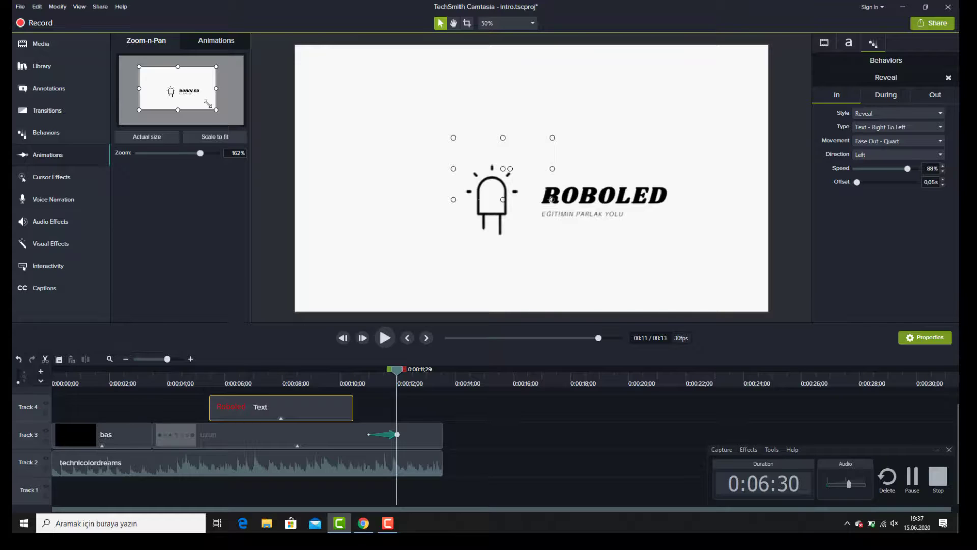
pyautogui.click(207, 137)
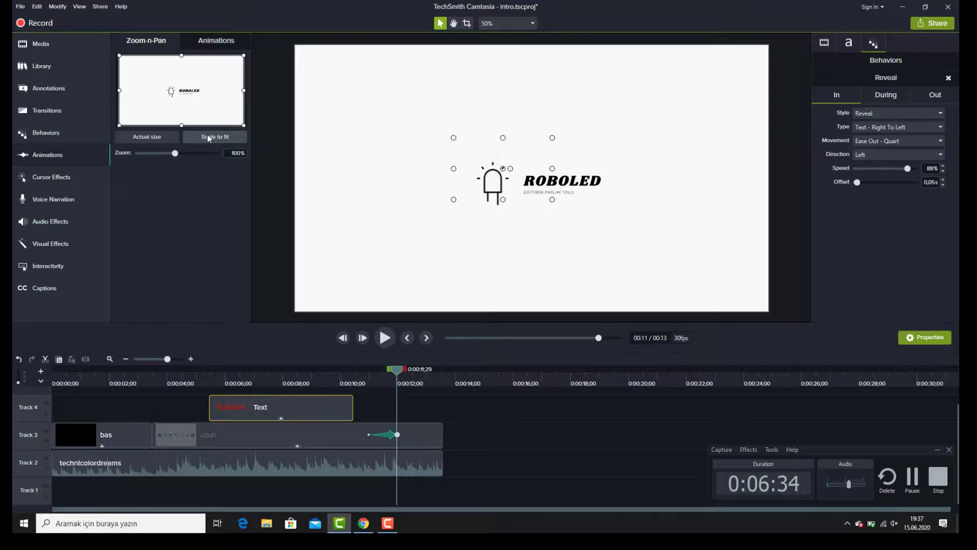
pyautogui.click(166, 141)
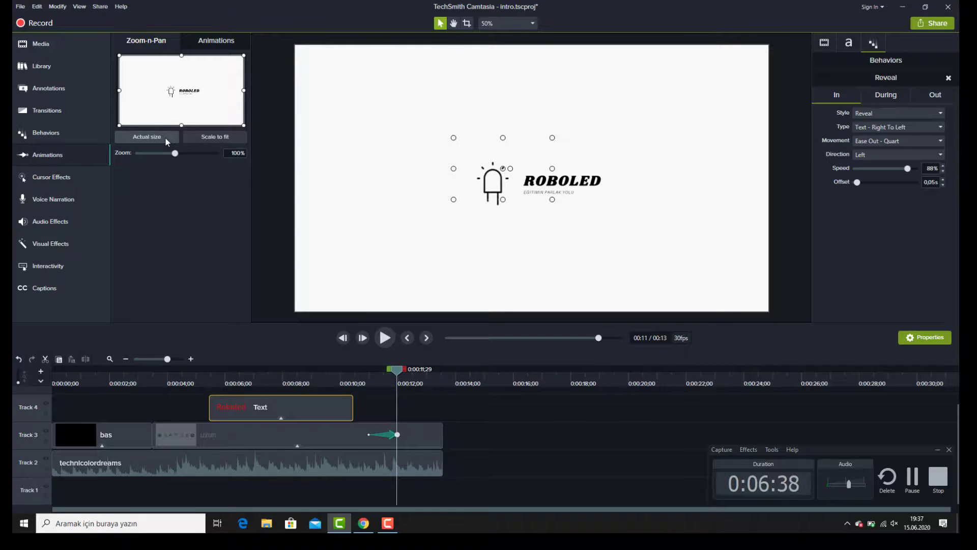
# Step: Apply the Tilt Left animation to the bas clip on Track 3 and play the timeline from the beginning
pyautogui.click(224, 42)
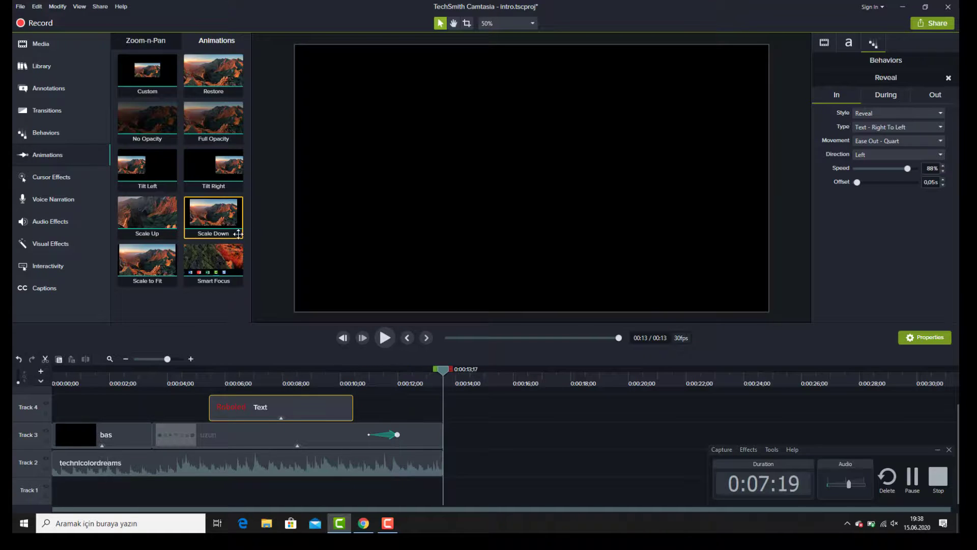
pyautogui.moveTo(148, 171); pyautogui.dragTo(116, 433)
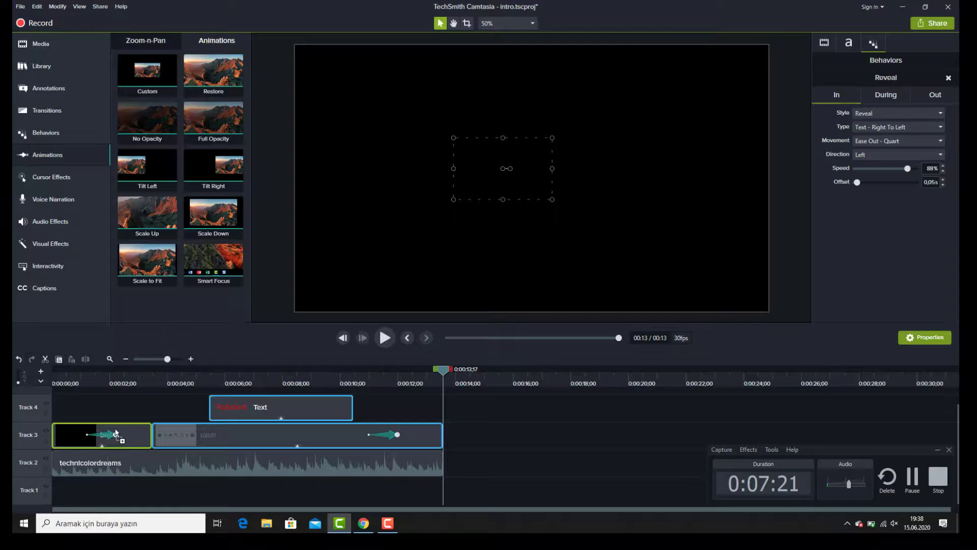
pyautogui.click(115, 371)
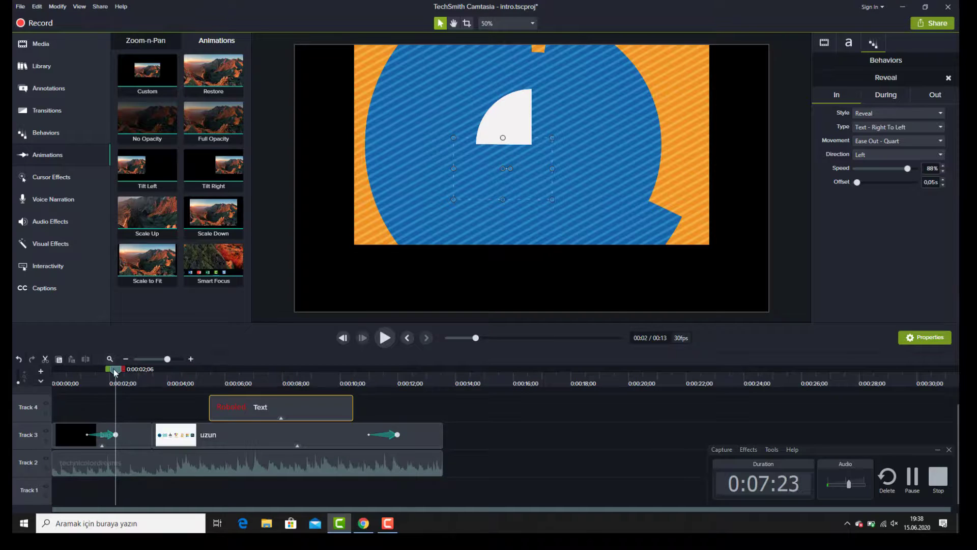
pyautogui.press('Home')
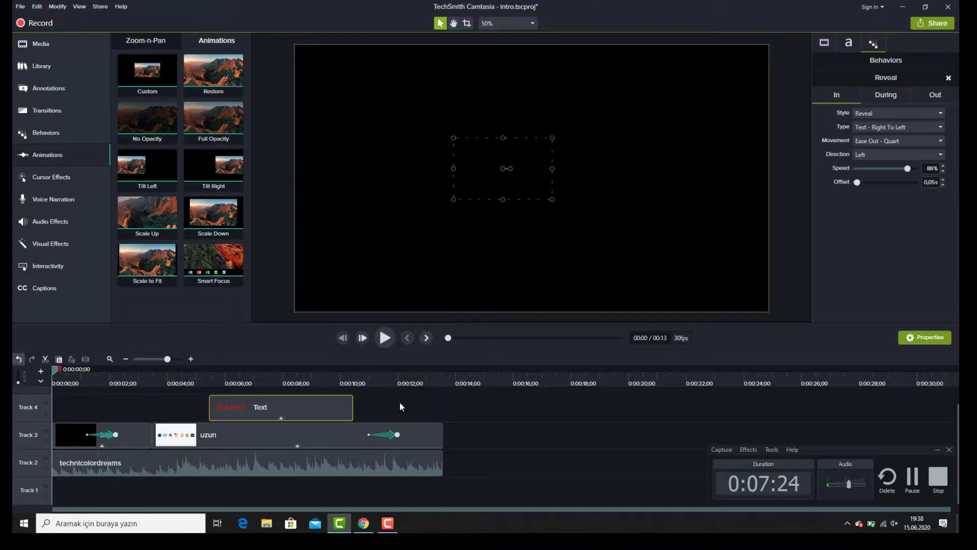
pyautogui.click(387, 345)
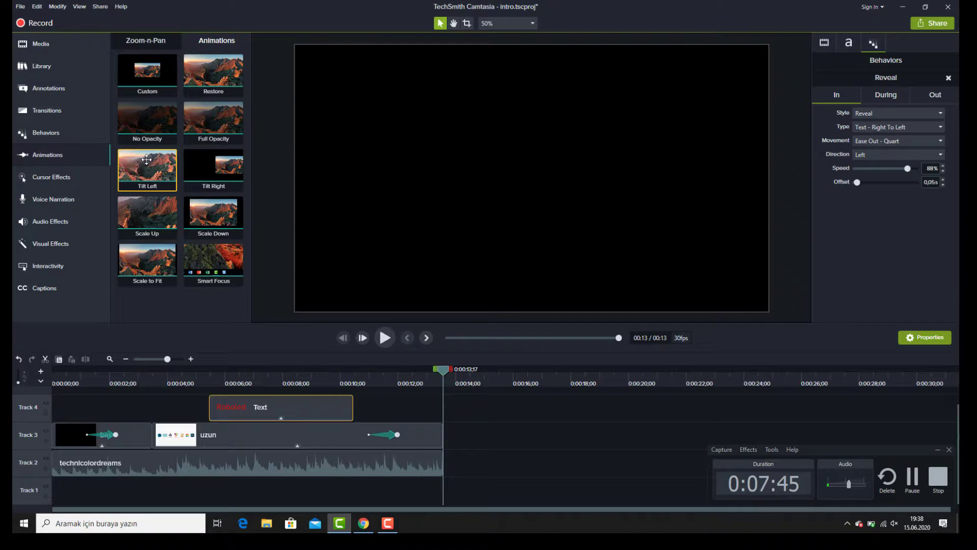
# Step: Apply the Tilt Left animation at the start of the uzun clip and preview it from about 0:00:03;18
pyautogui.moveTo(147, 159); pyautogui.dragTo(180, 431)
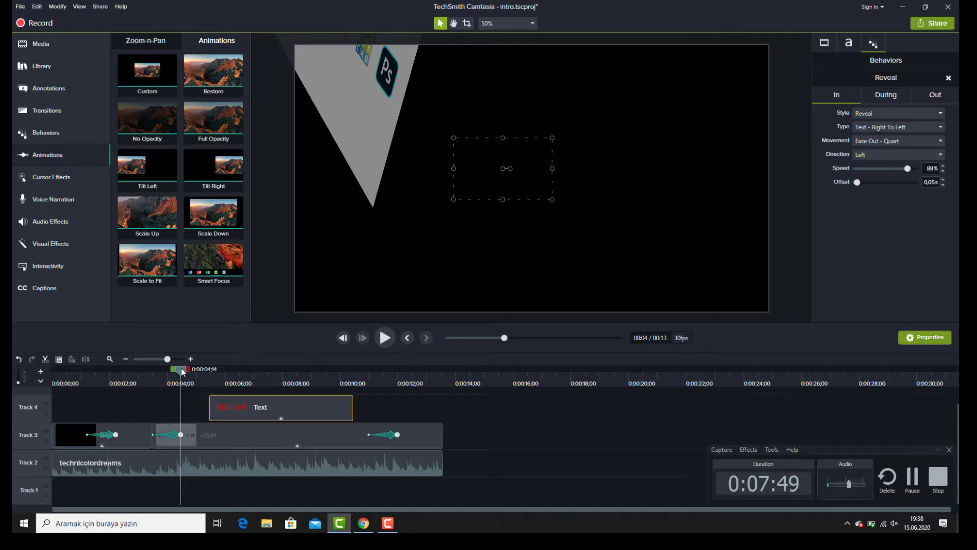
pyautogui.moveTo(181, 368); pyautogui.dragTo(153, 379)
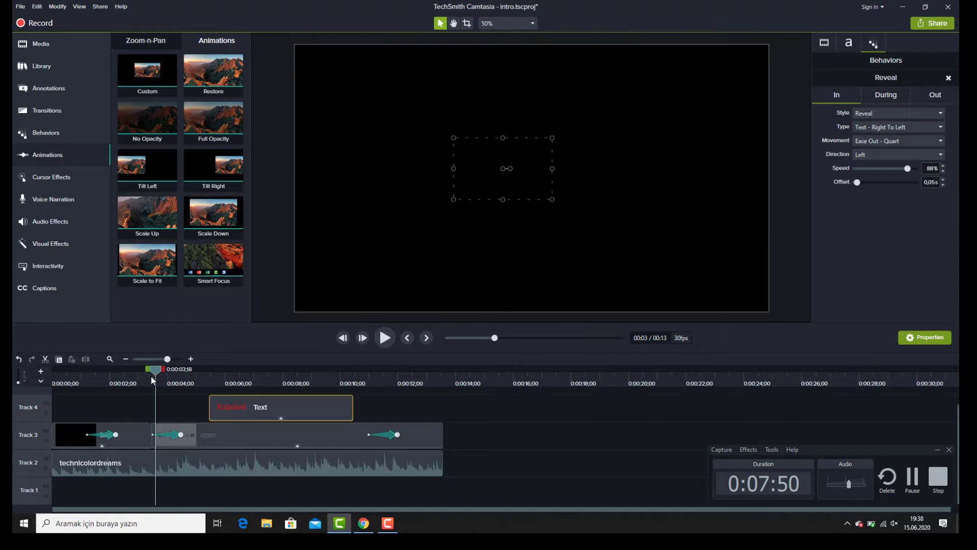
pyautogui.click(386, 338)
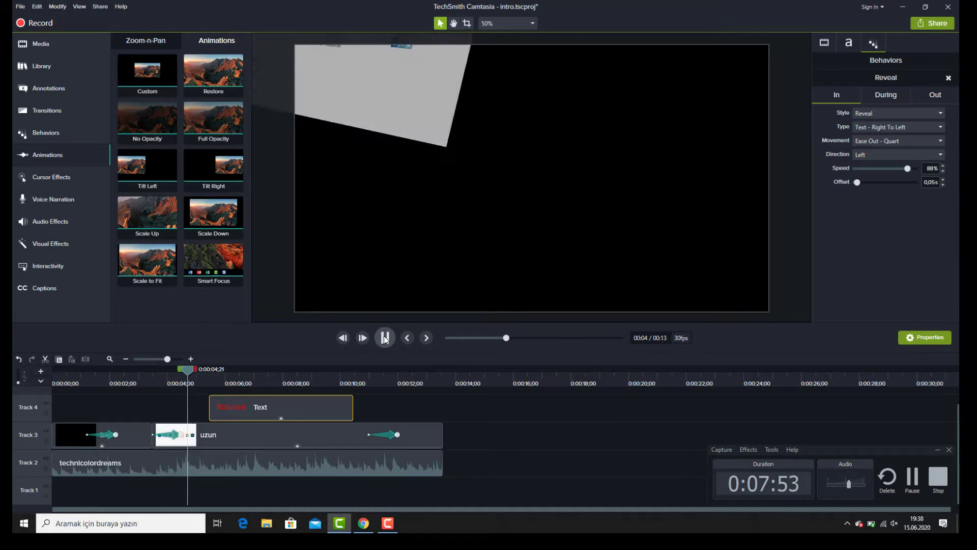